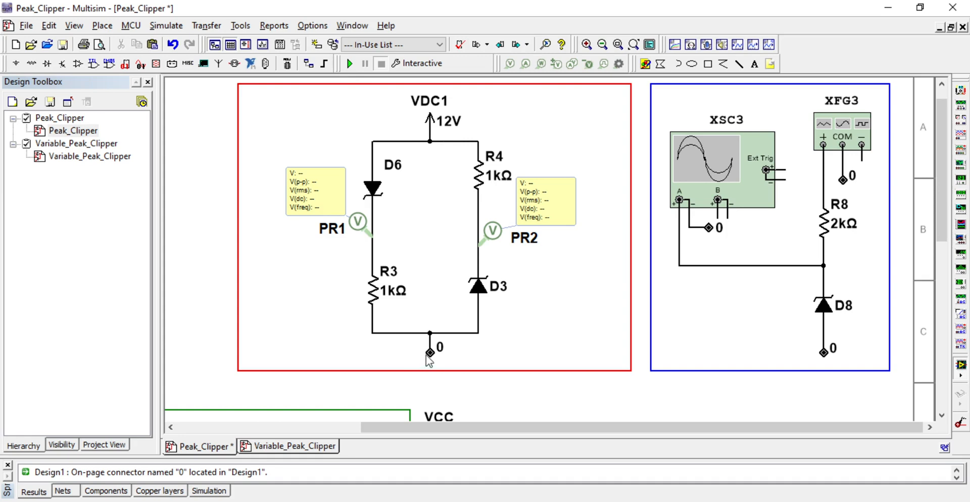
Step: Run the interactive simulation and examine the voltage probes PR1 and PR2 on the D6 and D3 Zener branches
{"action": "left_click", "coordinate": [379, 192]}
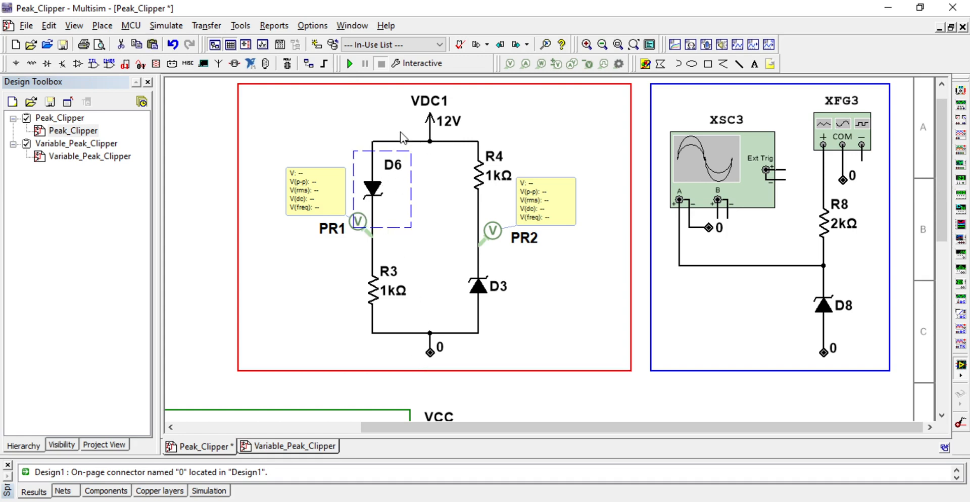
{"action": "left_click", "coordinate": [480, 293]}
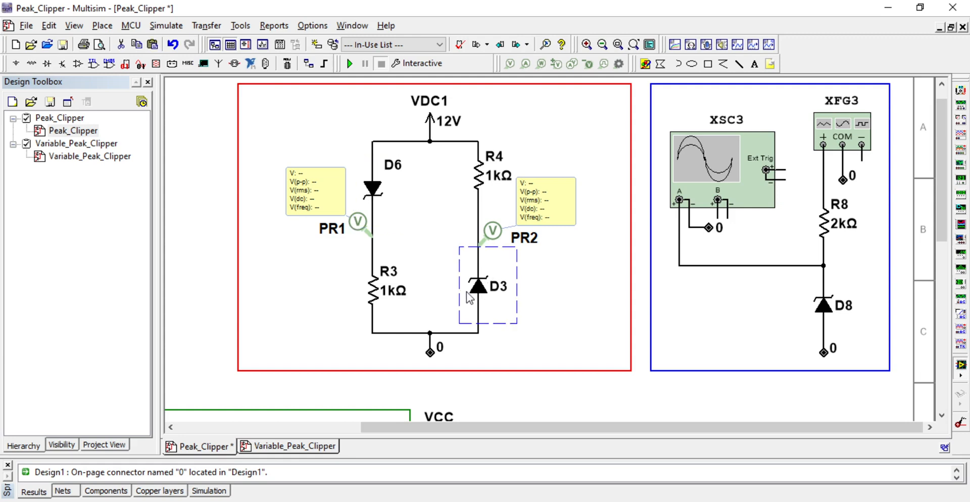
{"action": "left_click", "coordinate": [349, 63]}
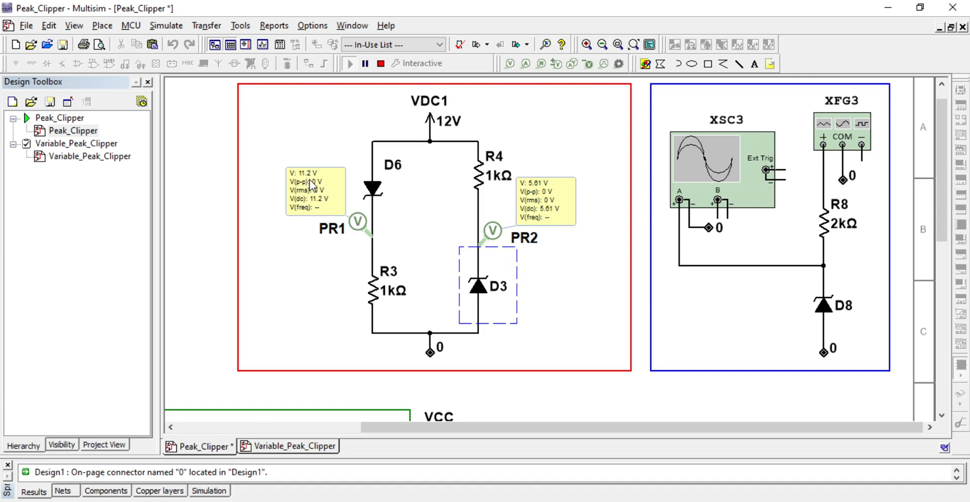
{"action": "left_click", "coordinate": [379, 197]}
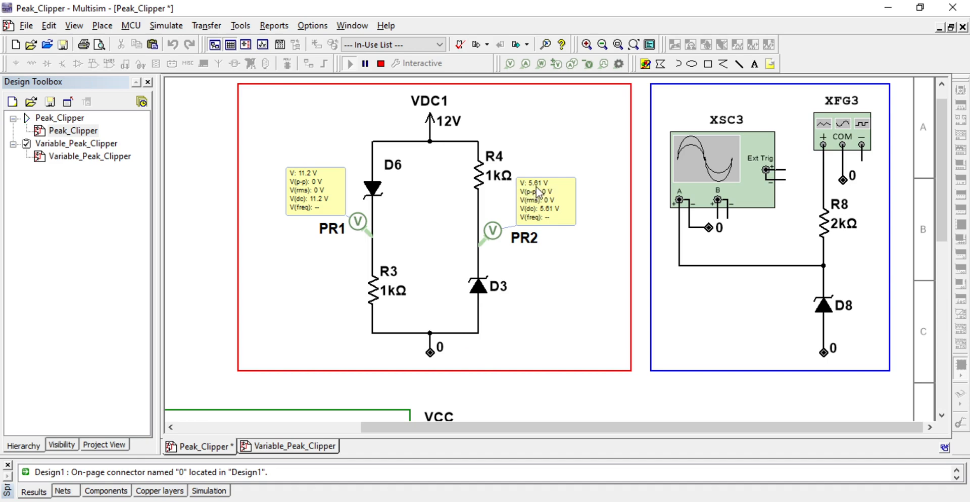
{"action": "scroll", "coordinate": [535, 186], "scroll_direction": "up", "scroll_amount": 3}
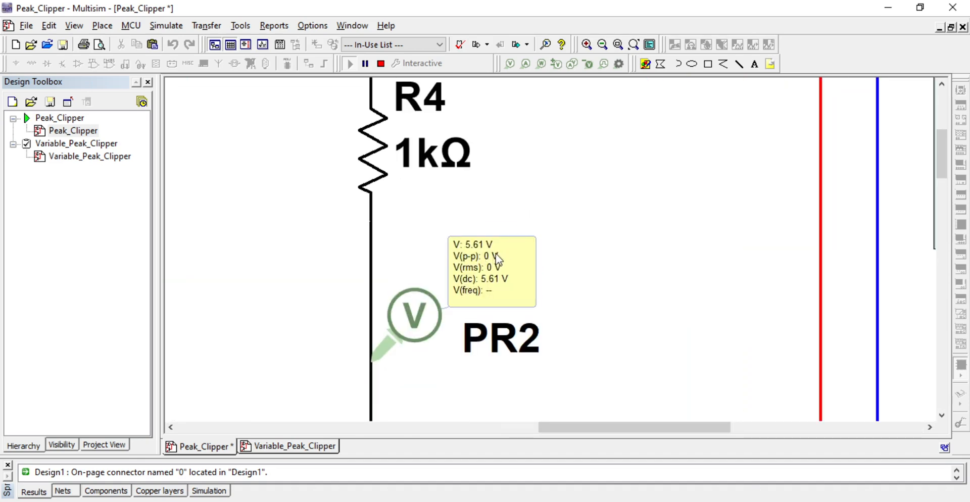
{"action": "scroll", "coordinate": [497, 260], "scroll_direction": "down", "scroll_amount": 5}
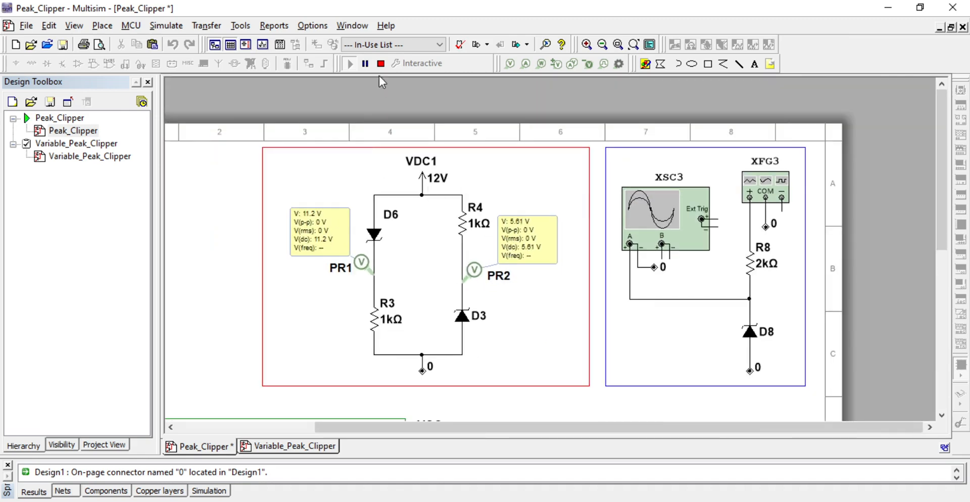
Step: Open oscilloscope XSC3 and function generator XFG3, restart the simulation, and arrange both instrument windows clear of the D8 circuit
{"action": "double_click", "coordinate": [679, 209]}
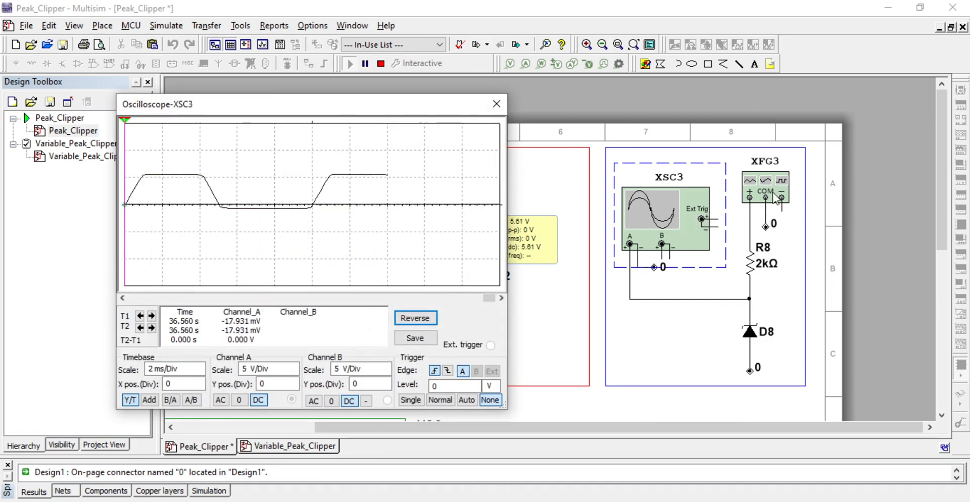
{"action": "double_click", "coordinate": [790, 197]}
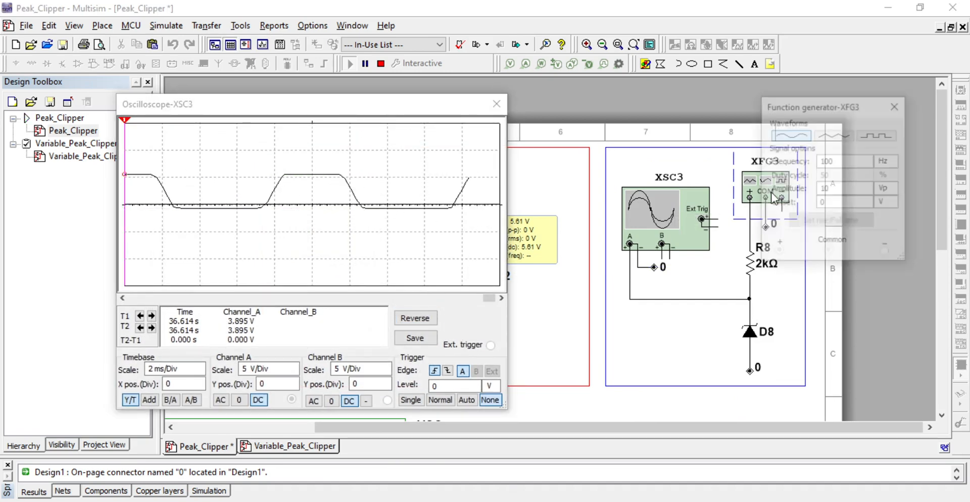
{"action": "left_click", "coordinate": [381, 64]}
{"action": "left_click_drag", "start_coordinate": [832, 110], "coordinate": [874, 110]}
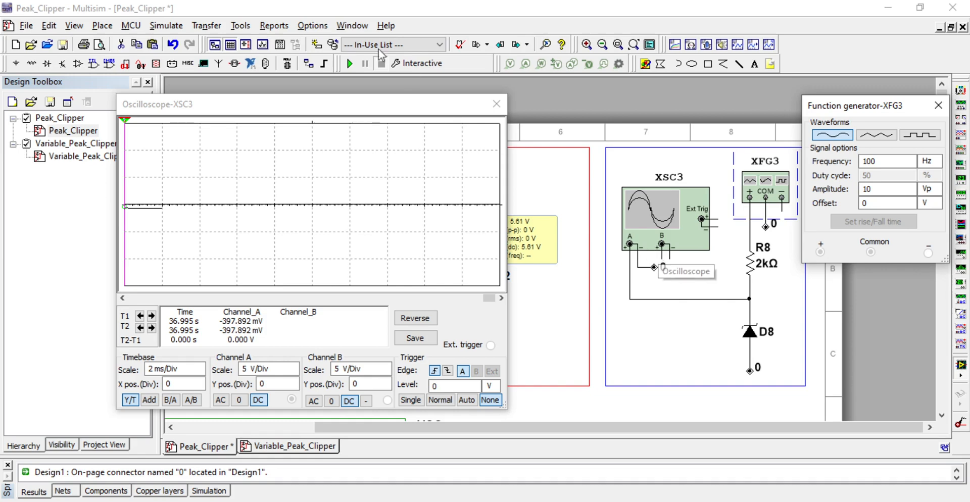
{"action": "left_click", "coordinate": [350, 63]}
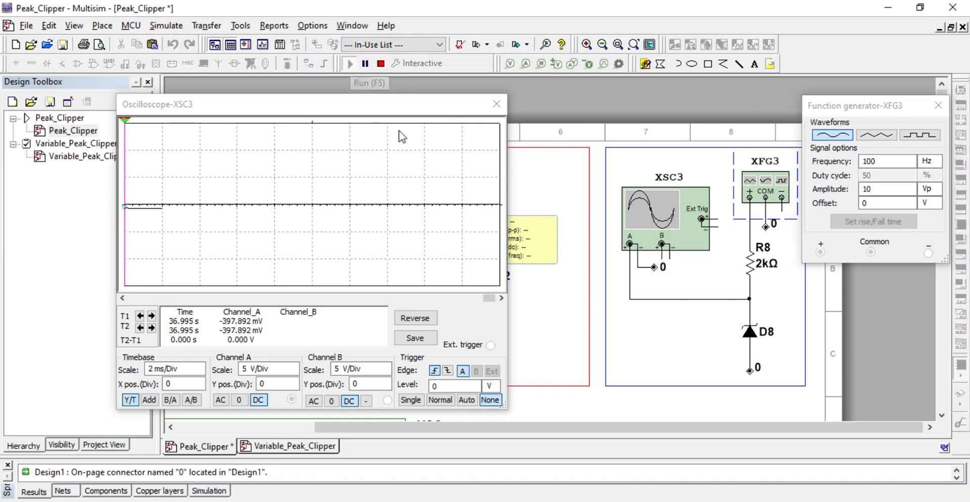
{"action": "left_click_drag", "start_coordinate": [401, 116], "coordinate": [484, 119]}
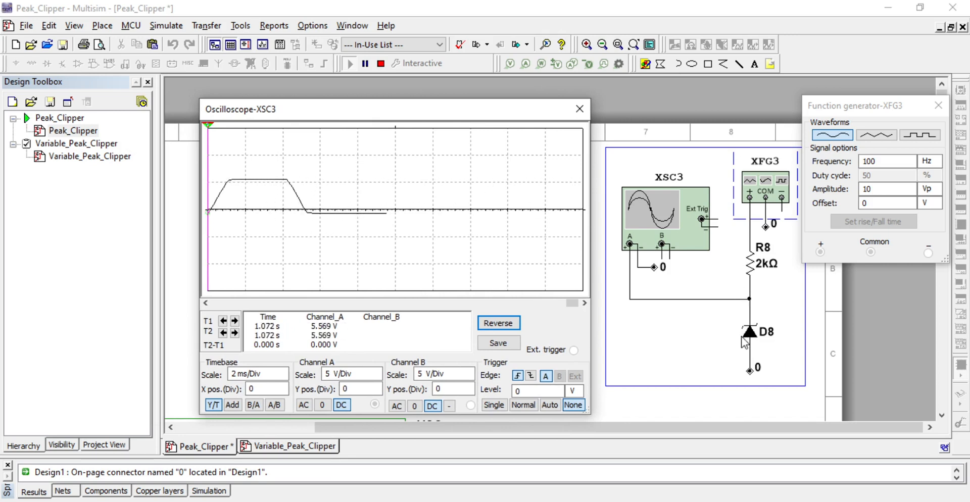
Step: Pause the simulation, measure the upper and lower clipping levels with the XSC3 cursor, and close both instruments
{"action": "left_click", "coordinate": [365, 63]}
{"action": "left_click", "coordinate": [243, 311]}
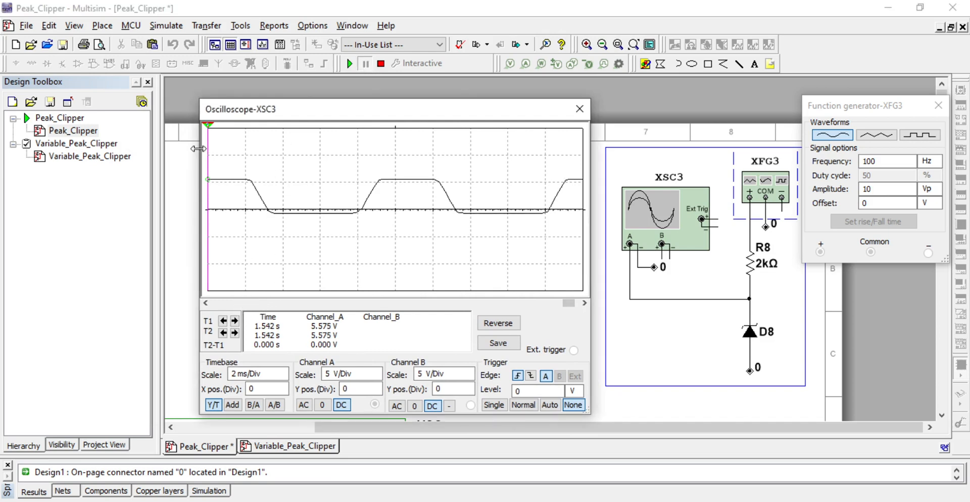
{"action": "left_click_drag", "start_coordinate": [208, 125], "coordinate": [305, 147]}
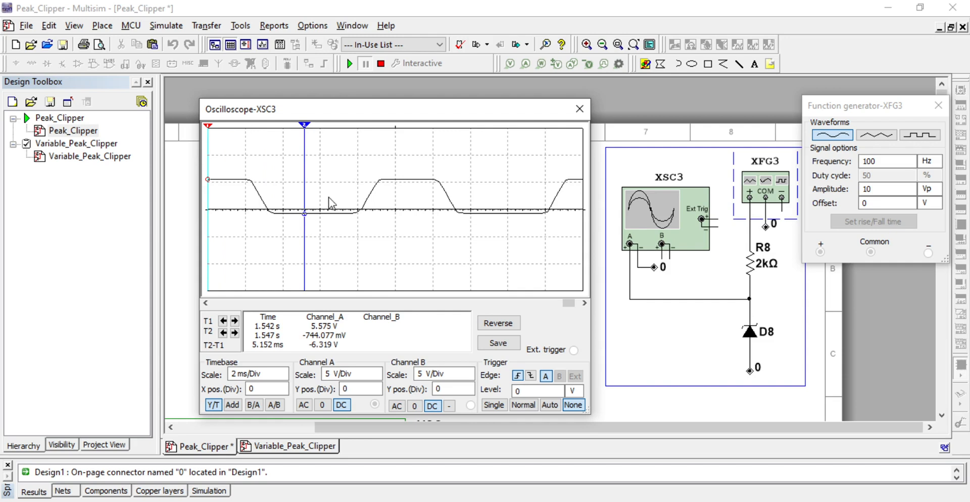
{"action": "left_click_drag", "start_coordinate": [305, 133], "coordinate": [409, 153]}
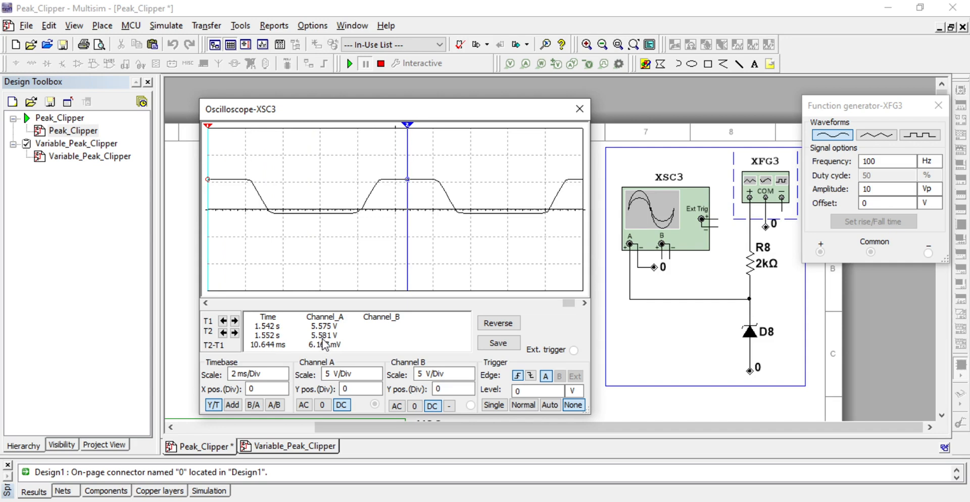
{"action": "left_click_drag", "start_coordinate": [410, 127], "coordinate": [311, 147]}
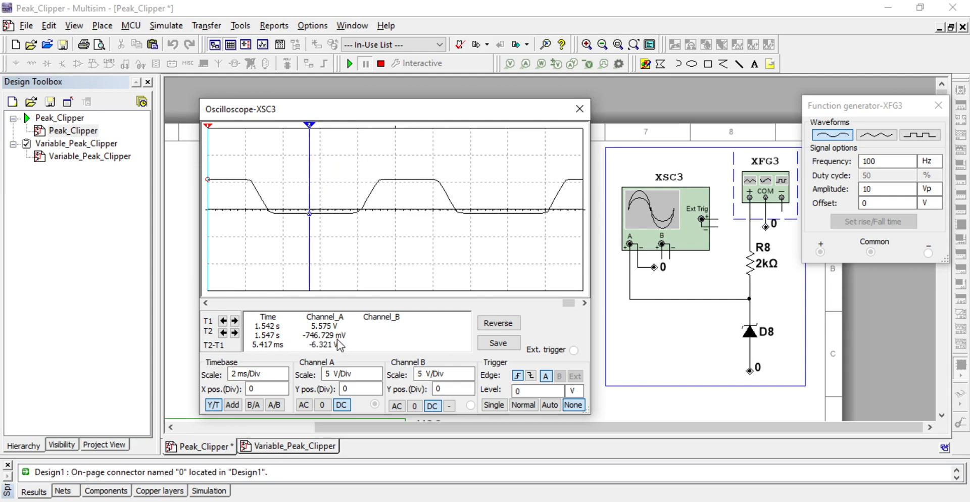
{"action": "left_click", "coordinate": [579, 109]}
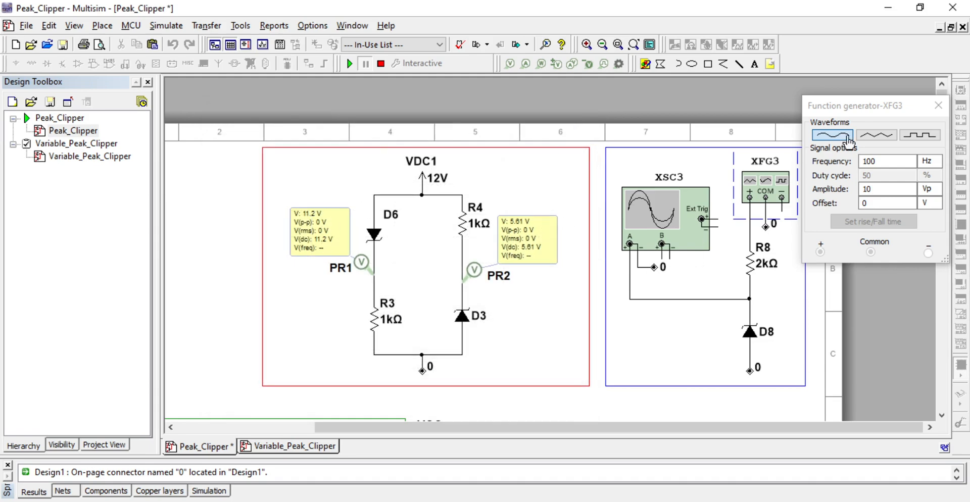
{"action": "left_click", "coordinate": [938, 105]}
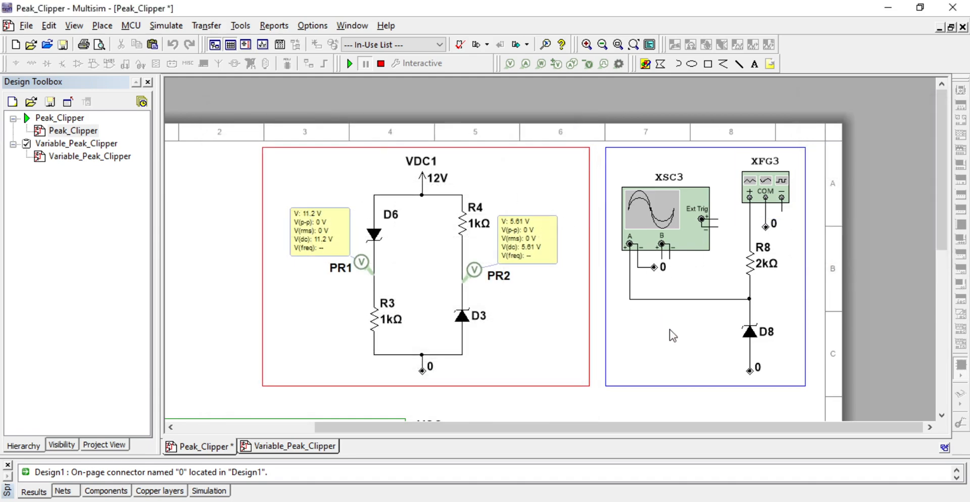
Step: Examine the back-to-back Zener diodes D2 and D1 in the feedback path of the 741 op-amp clipper circuit
{"action": "left_click_drag", "start_coordinate": [938, 174], "coordinate": [808, 344]}
{"action": "left_click_drag", "start_coordinate": [604, 428], "coordinate": [420, 429]}
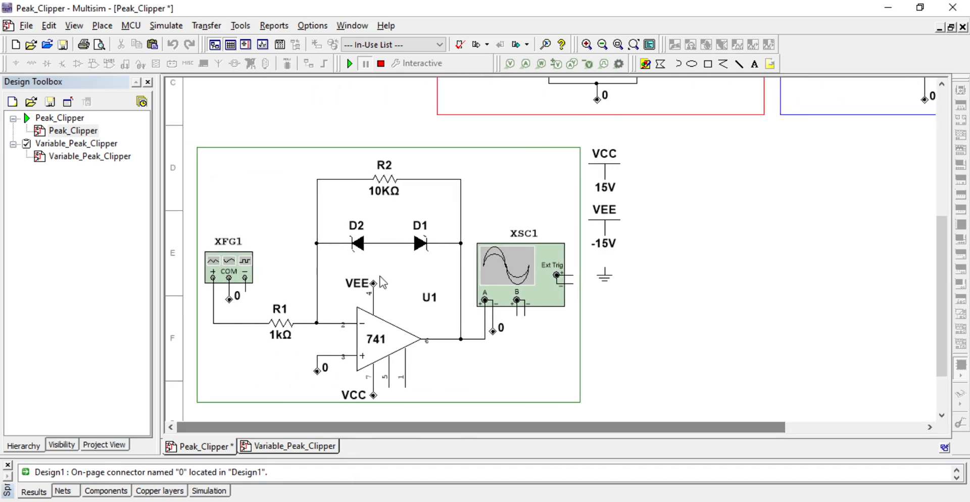
{"action": "left_click", "coordinate": [357, 244]}
{"action": "left_click", "coordinate": [420, 244]}
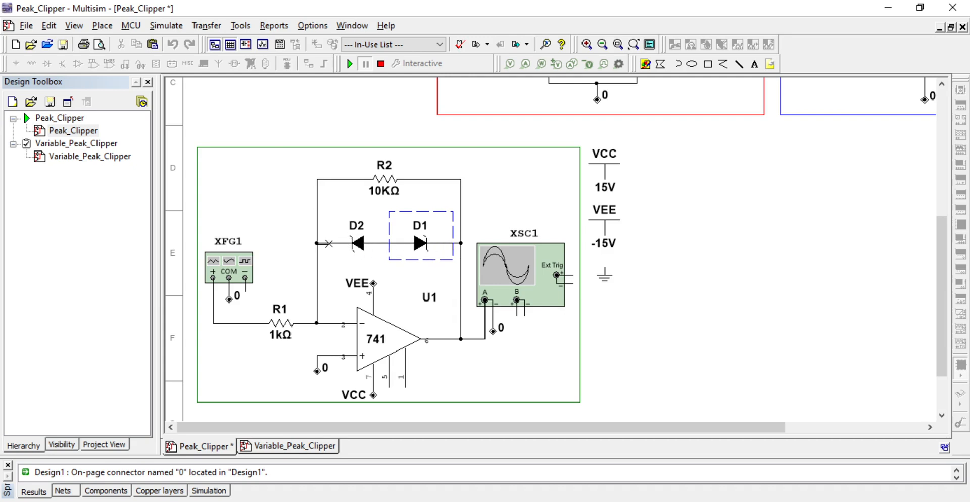
{"action": "left_click", "coordinate": [360, 248]}
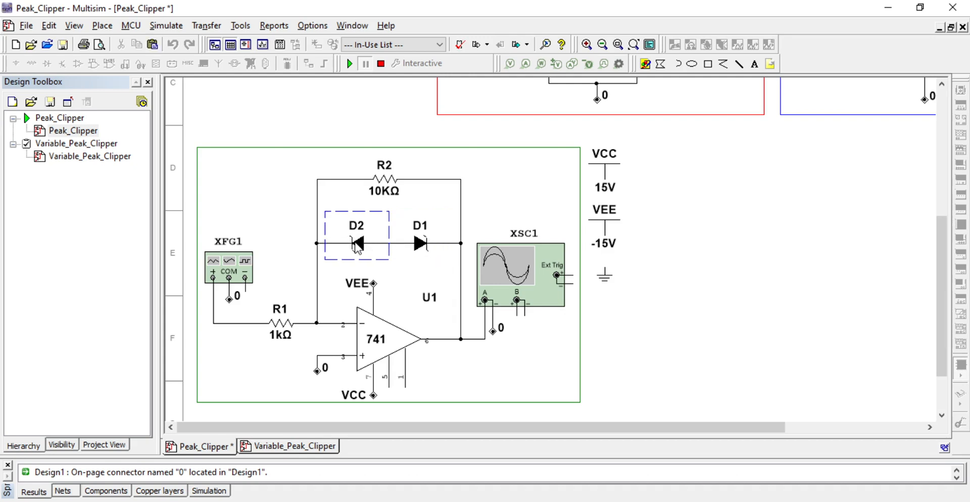
{"action": "left_click", "coordinate": [421, 245]}
{"action": "left_click", "coordinate": [352, 252]}
{"action": "left_click", "coordinate": [421, 247]}
{"action": "left_click", "coordinate": [353, 251]}
{"action": "left_click", "coordinate": [419, 249]}
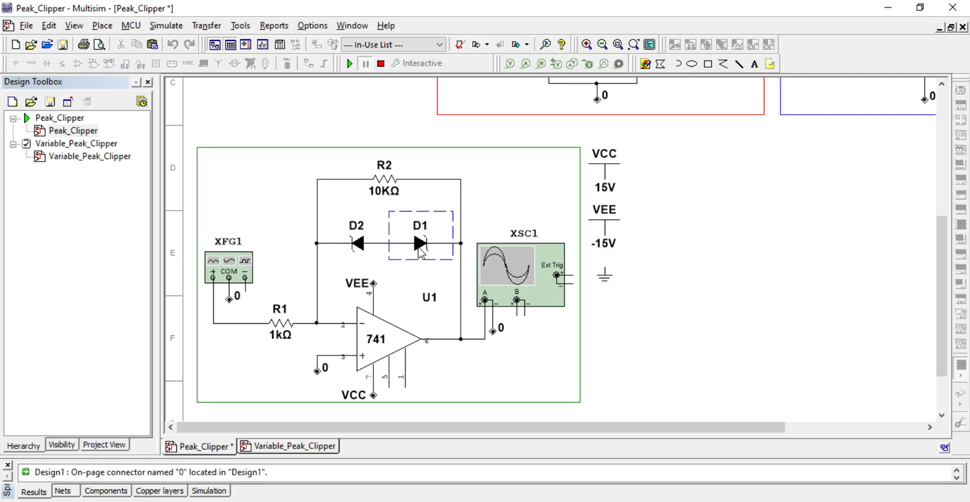
{"action": "left_click", "coordinate": [363, 248]}
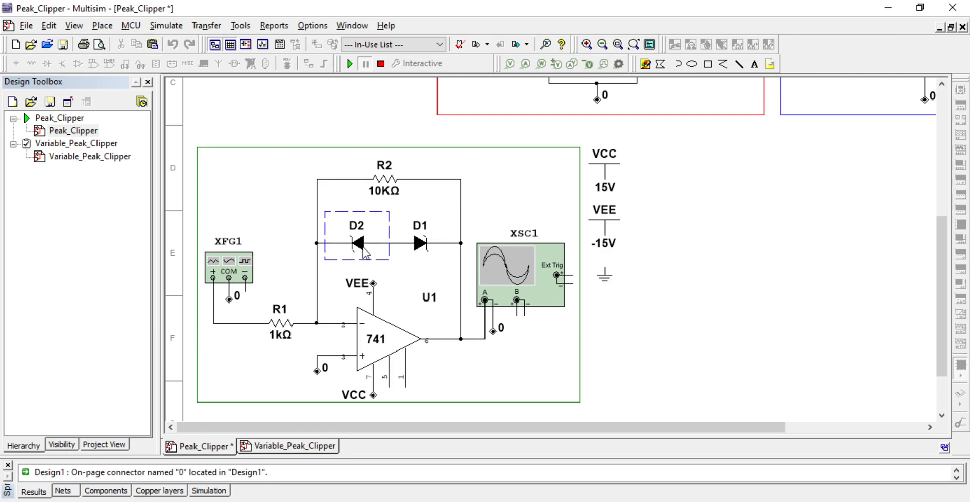
{"action": "left_click", "coordinate": [418, 248]}
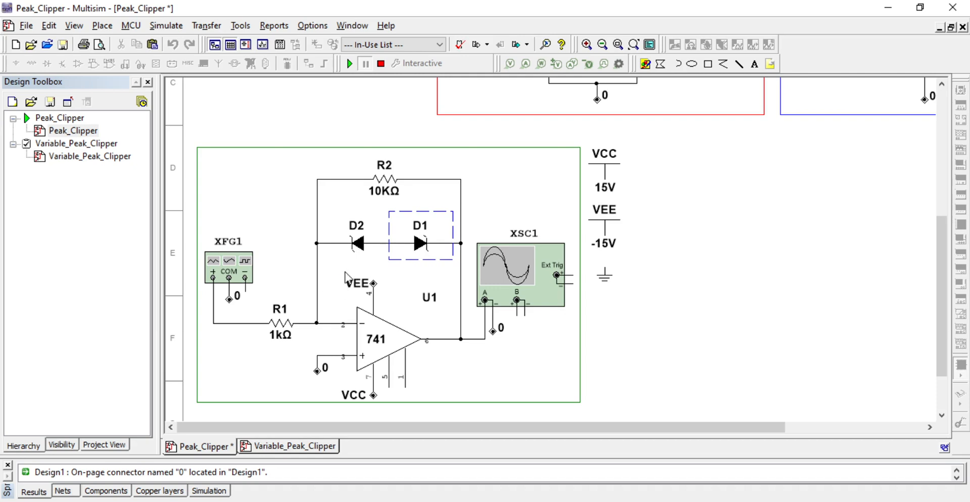
Step: Open function generator XFG1 to check its signal settings, resume the simulation, and open oscilloscope XSC1
{"action": "double_click", "coordinate": [230, 260]}
{"action": "left_click", "coordinate": [138, 208]}
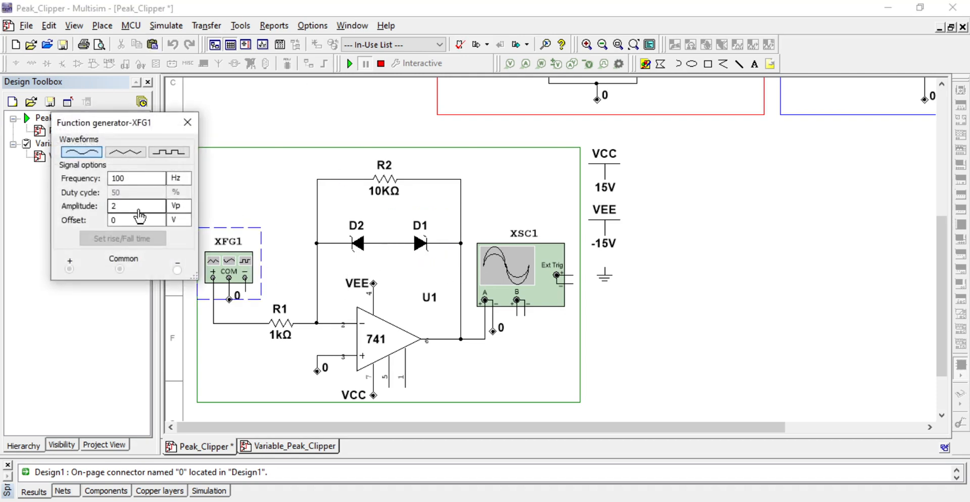
{"action": "left_click", "coordinate": [348, 63]}
{"action": "left_click", "coordinate": [509, 282]}
{"action": "double_click", "coordinate": [510, 282]}
Step: Set the XSC1 Channel A scale to 10 V/Div and move the oscilloscope window off the op-amp circuit
{"action": "left_click", "coordinate": [509, 402]}
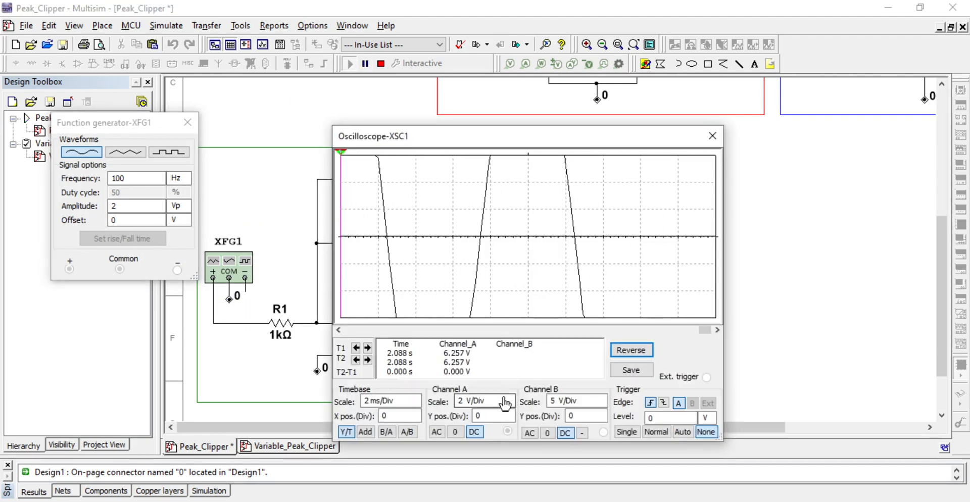
{"action": "left_click", "coordinate": [509, 399]}
{"action": "left_click", "coordinate": [509, 399]}
{"action": "left_click_drag", "start_coordinate": [464, 138], "coordinate": [656, 143]}
Step: Pause the simulation and measure the positive and negative clipping levels of the op-amp output with the XSC1 cursor
{"action": "left_click", "coordinate": [365, 63]}
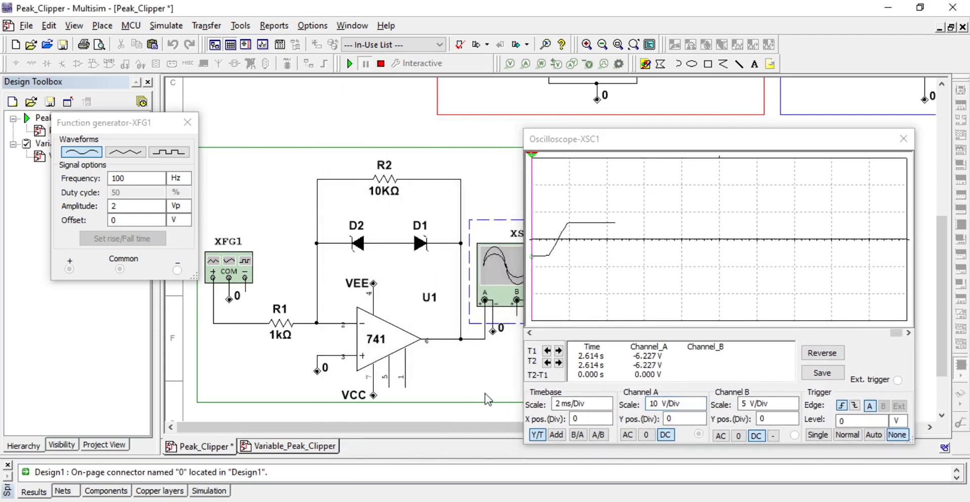
{"action": "left_click", "coordinate": [530, 333]}
{"action": "left_click", "coordinate": [529, 332]}
{"action": "left_click", "coordinate": [529, 332]}
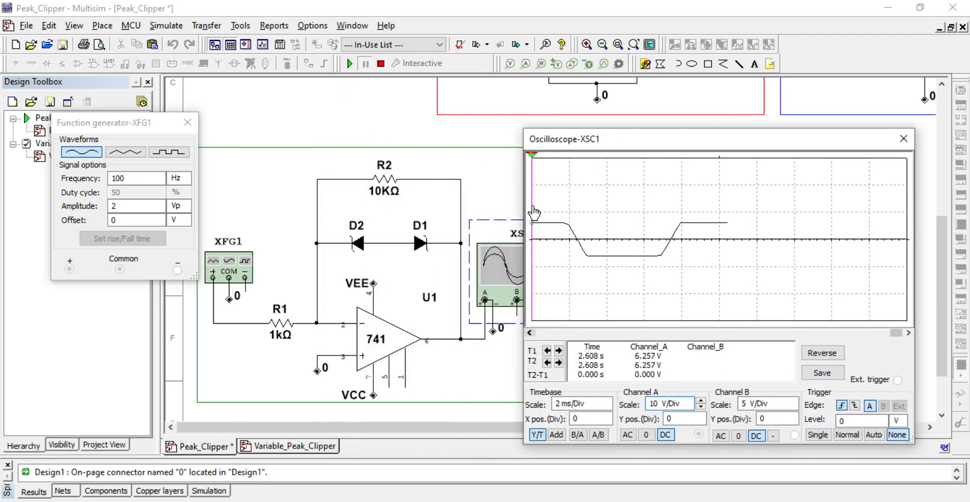
{"action": "left_click_drag", "start_coordinate": [534, 162], "coordinate": [550, 164]}
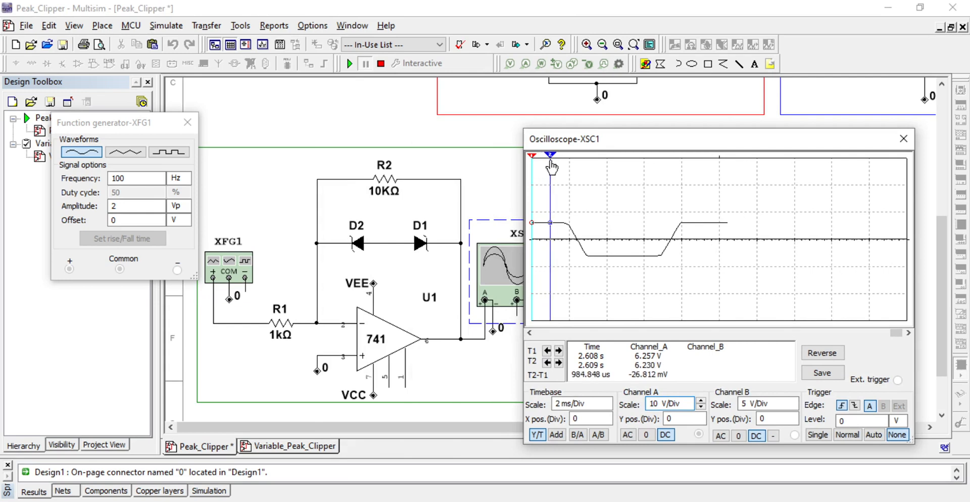
{"action": "left_click", "coordinate": [529, 333]}
{"action": "left_click", "coordinate": [530, 332]}
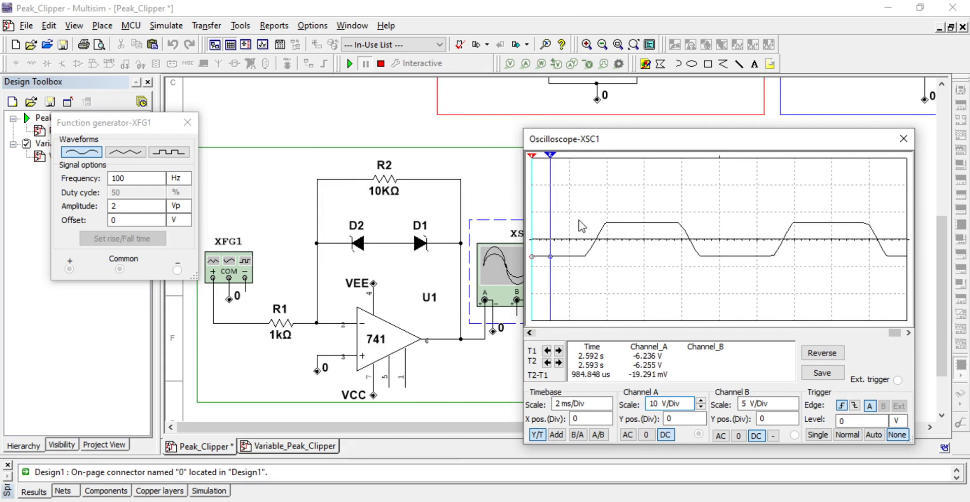
{"action": "left_click_drag", "start_coordinate": [553, 160], "coordinate": [641, 182]}
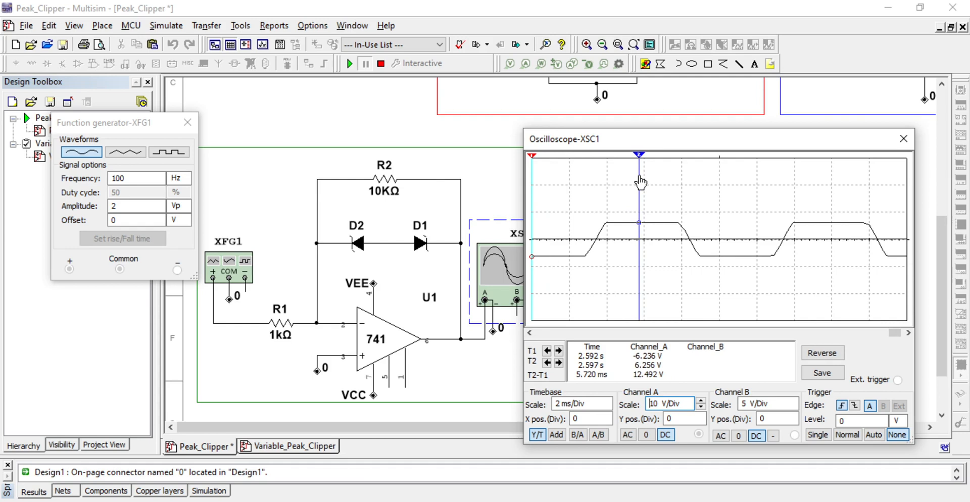
{"action": "left_click_drag", "start_coordinate": [641, 182], "coordinate": [734, 193]}
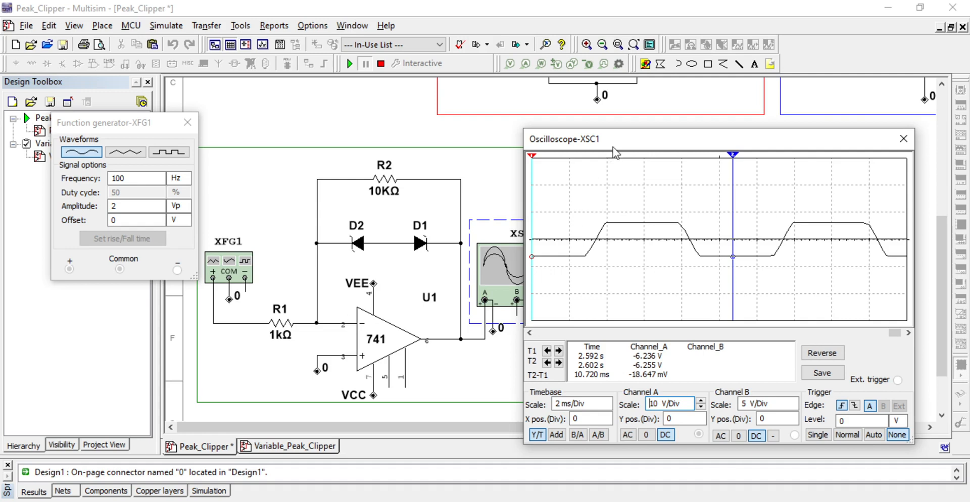
{"action": "left_click_drag", "start_coordinate": [613, 143], "coordinate": [637, 143]}
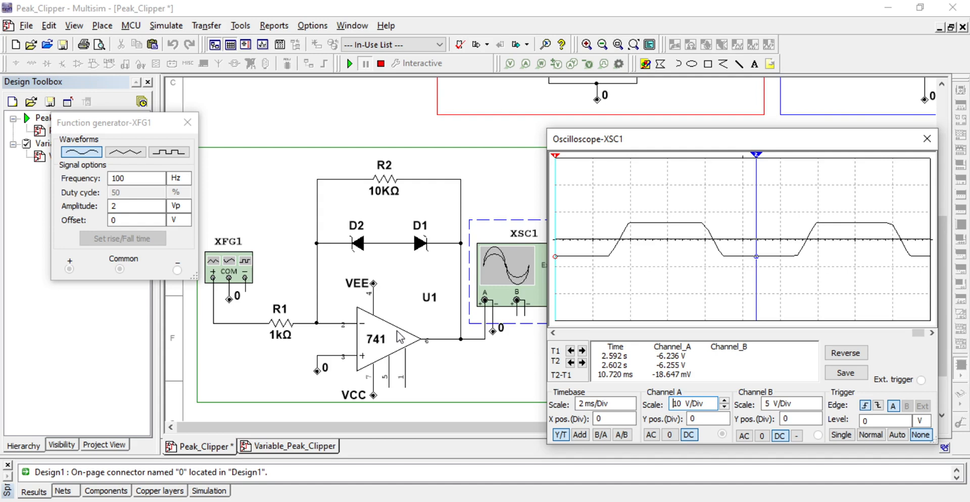
Step: Stop the simulation and open the Variable_Peak_Clipper schematic, focusing on potentiometer R4
{"action": "left_click_drag", "start_coordinate": [141, 123], "coordinate": [289, 116]}
{"action": "left_click", "coordinate": [382, 64]}
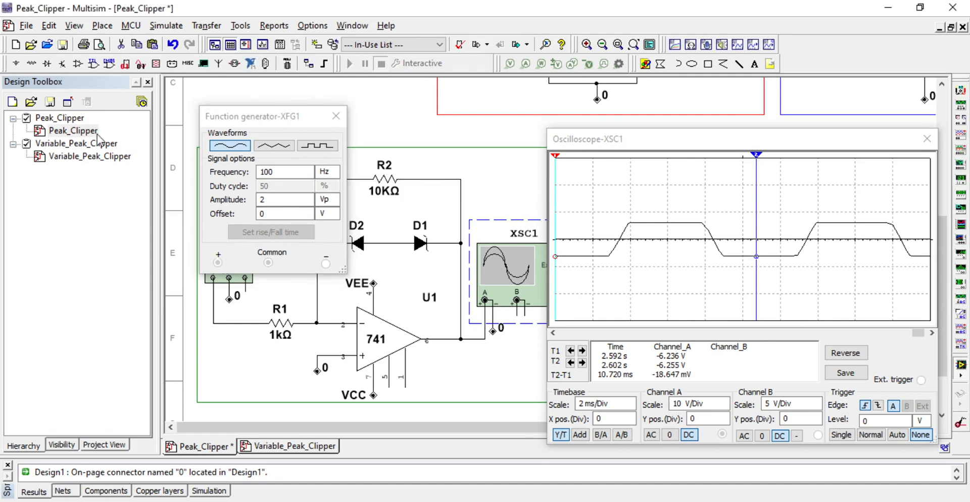
{"action": "double_click", "coordinate": [80, 158]}
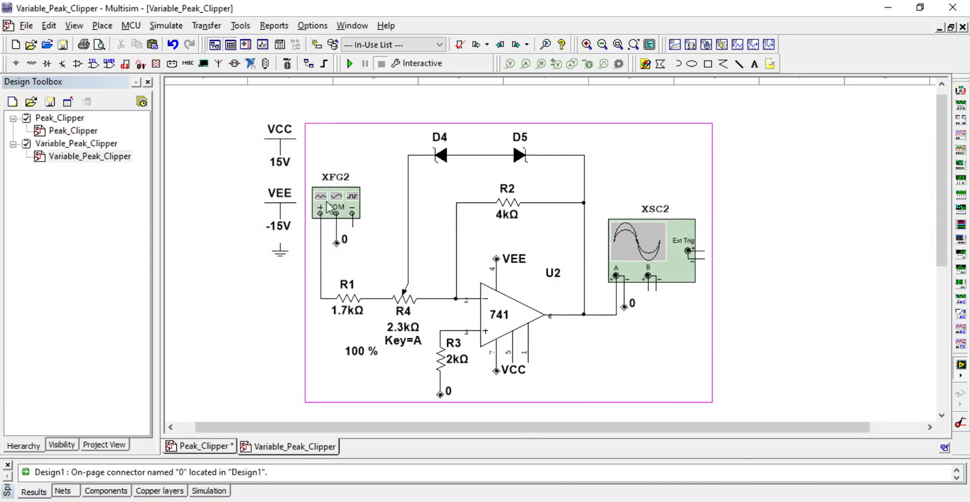
{"action": "mouse_move", "coordinate": [397, 297]}
{"action": "scroll", "coordinate": [396, 298], "scroll_direction": "up", "scroll_amount": 1}
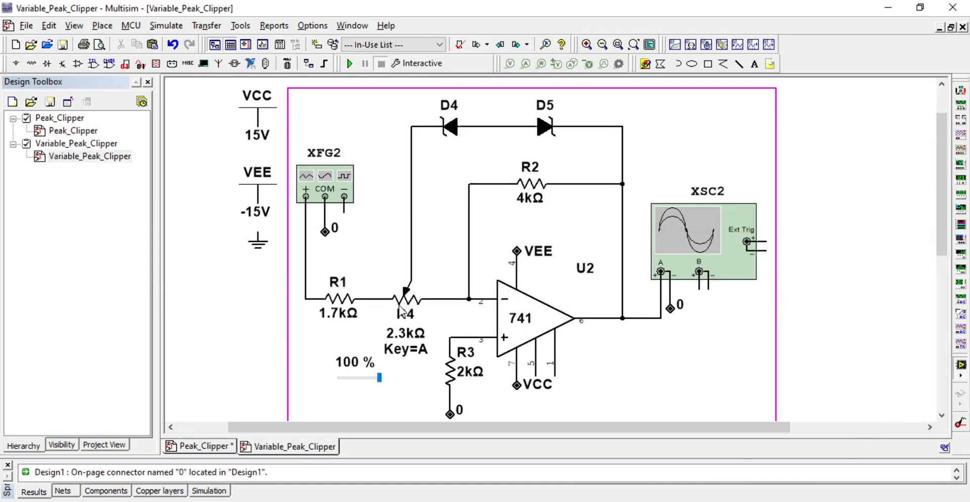
Step: Open function generator XFG2 and oscilloscope XSC2, place their windows clear of the input circuit, and run the simulation
{"action": "double_click", "coordinate": [335, 177]}
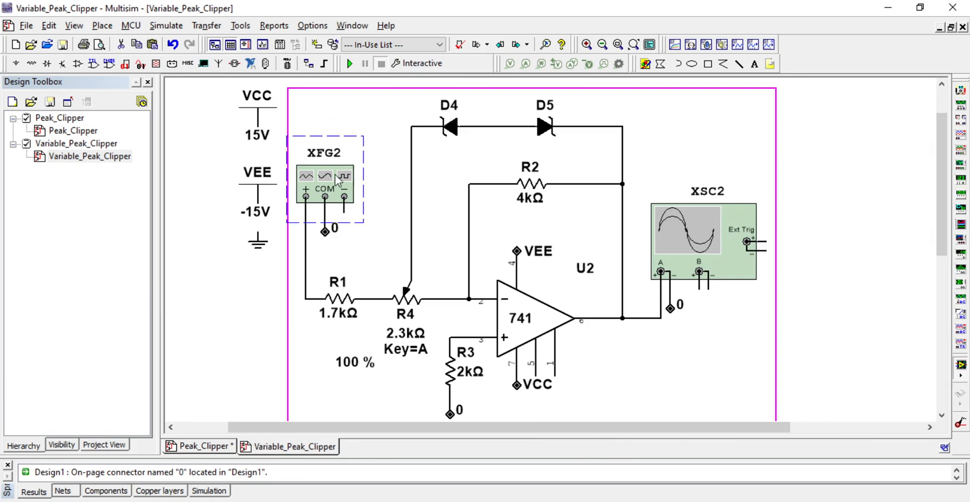
{"action": "left_click_drag", "start_coordinate": [194, 192], "coordinate": [120, 169]}
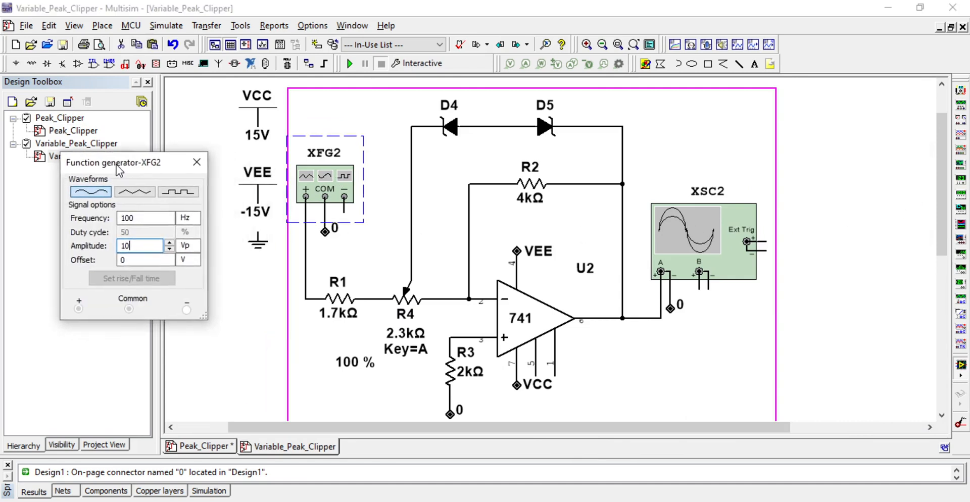
{"action": "left_click", "coordinate": [134, 251]}
{"action": "double_click", "coordinate": [692, 241]}
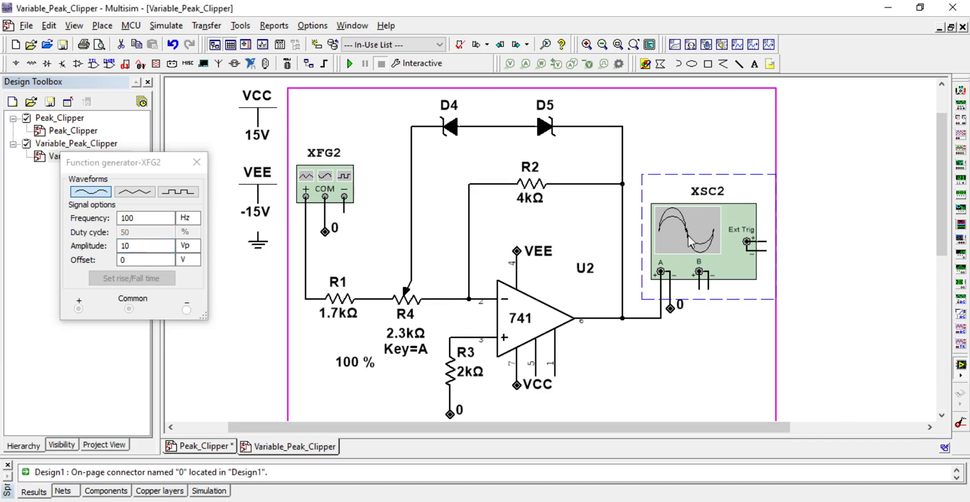
{"action": "left_click_drag", "start_coordinate": [605, 144], "coordinate": [721, 140]}
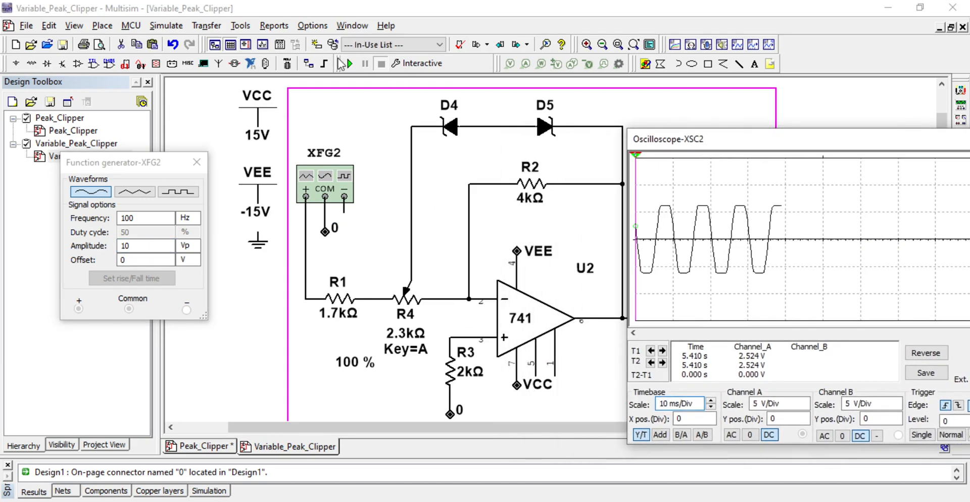
{"action": "left_click", "coordinate": [349, 64]}
{"action": "mouse_move", "coordinate": [410, 319]}
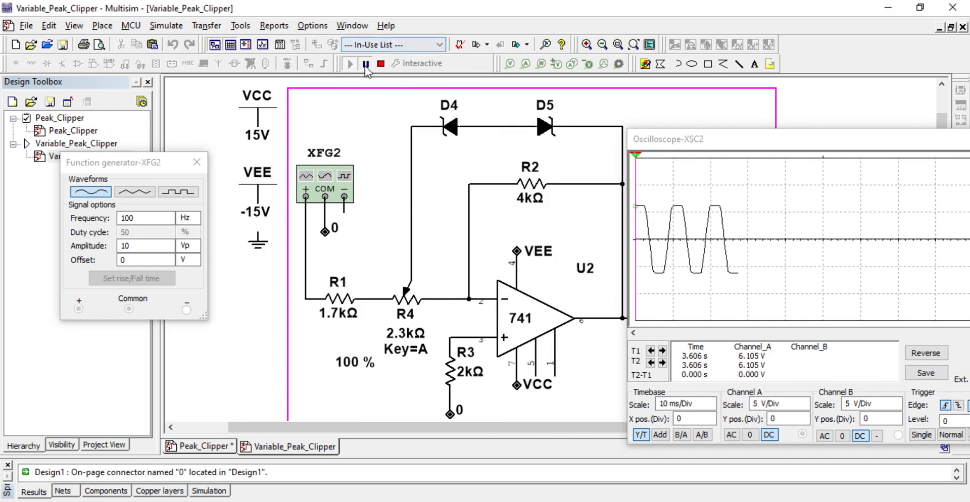
Step: Pause the simulation, set the XSC2 timebase to 5 ms/Div, and measure the negative and positive clipping levels with the cursor
{"action": "left_click", "coordinate": [684, 403]}
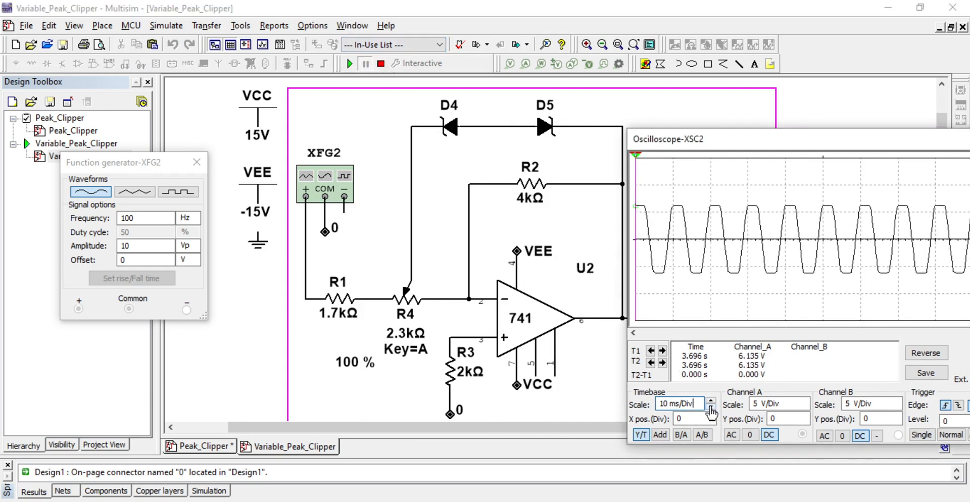
{"action": "left_click", "coordinate": [711, 407]}
{"action": "left_click_drag", "start_coordinate": [636, 172], "coordinate": [682, 174]}
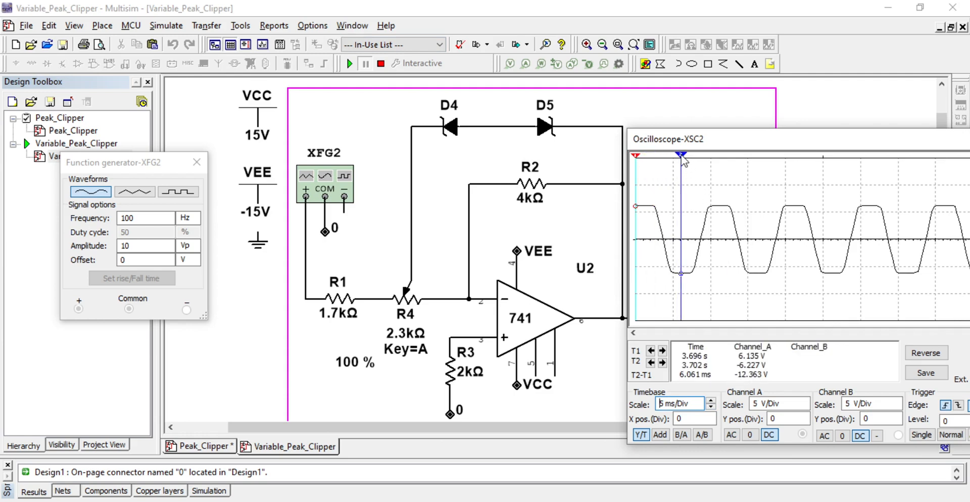
{"action": "left_click_drag", "start_coordinate": [682, 160], "coordinate": [717, 160]}
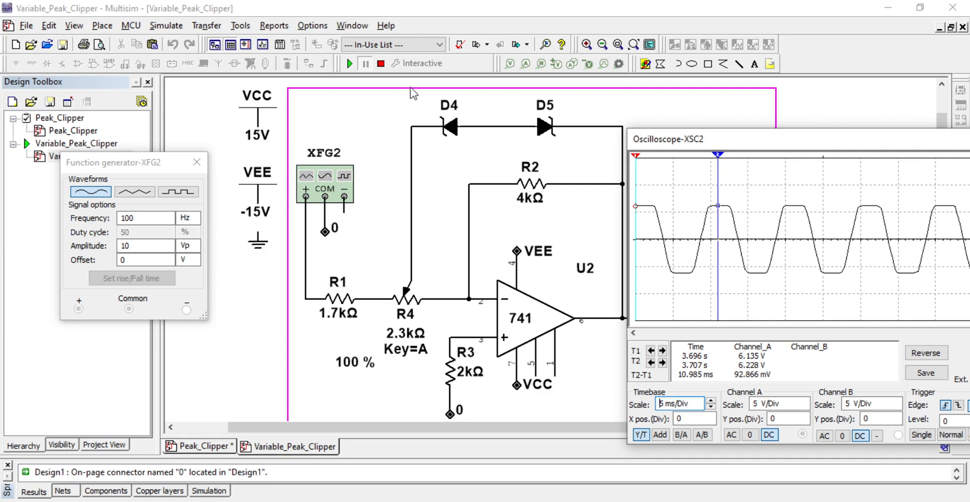
Step: Resume the simulation, set potentiometer R4 to 0 %, and pause once the clipped waveform updates
{"action": "left_click", "coordinate": [364, 63]}
{"action": "mouse_move", "coordinate": [381, 372]}
{"action": "mouse_move", "coordinate": [381, 372]}
{"action": "left_mouse_down"}
{"action": "mouse_move", "coordinate": [371, 385]}
{"action": "mouse_move", "coordinate": [338, 382]}
{"action": "left_mouse_up"}
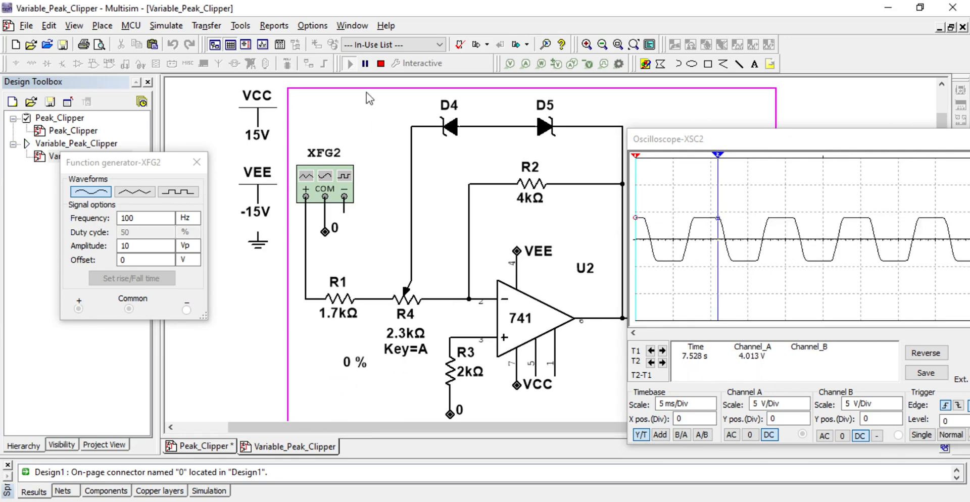
{"action": "left_click", "coordinate": [365, 64]}
Step: Measure the positive and negative clipping levels at the 0 % setting with the XSC2 cursor, moving the oscilloscope window off the op-amp output
{"action": "left_click_drag", "start_coordinate": [717, 155], "coordinate": [694, 161]}
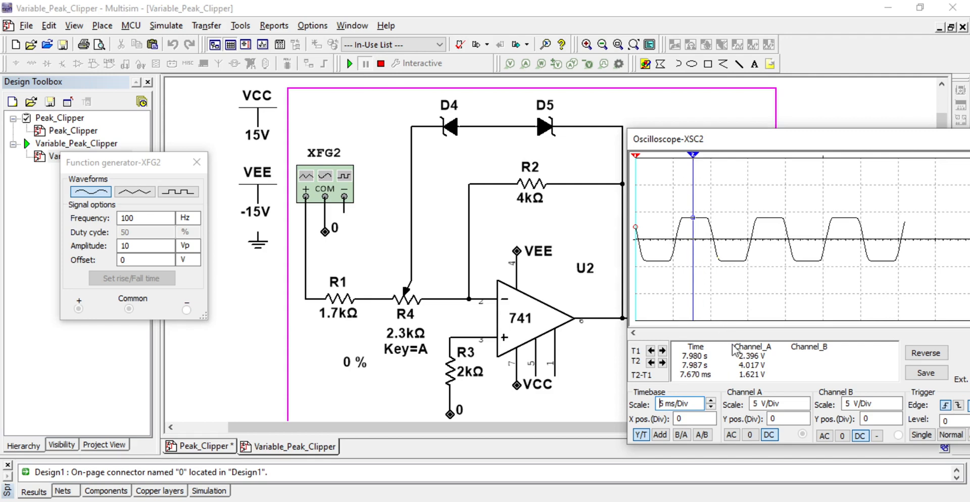
{"action": "left_click_drag", "start_coordinate": [695, 157], "coordinate": [732, 159]}
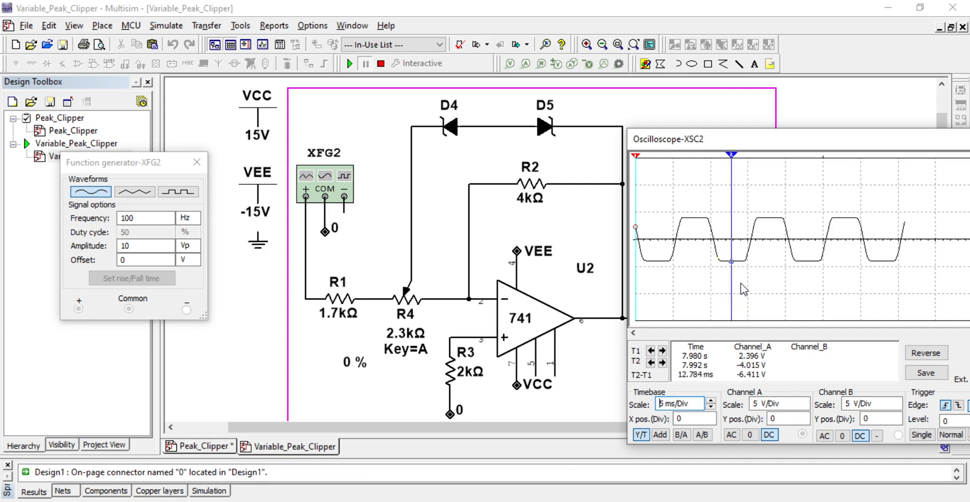
{"action": "left_click_drag", "start_coordinate": [733, 158], "coordinate": [775, 120]}
{"action": "left_click", "coordinate": [373, 155]}
{"action": "mouse_move", "coordinate": [414, 318]}
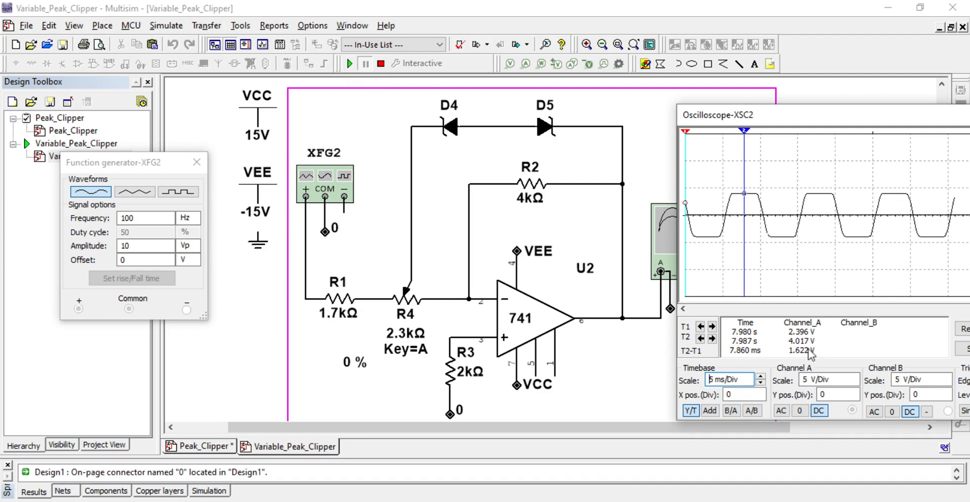
{"action": "mouse_move", "coordinate": [745, 135]}
{"action": "left_mouse_down"}
{"action": "mouse_move", "coordinate": [783, 149]}
{"action": "mouse_move", "coordinate": [744, 153]}
{"action": "left_mouse_up"}
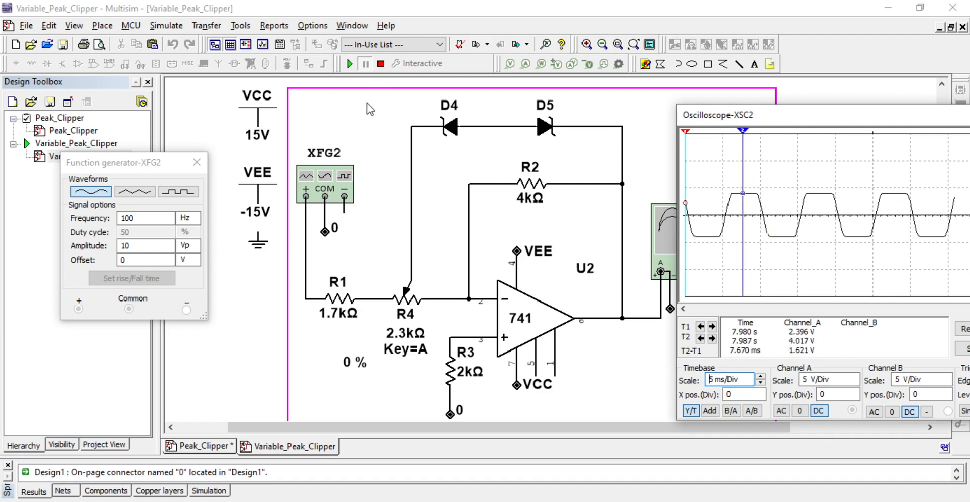
Step: Resume the simulation, set potentiometer R4 back to 100 %, and pause the simulation again
{"action": "left_click", "coordinate": [349, 64]}
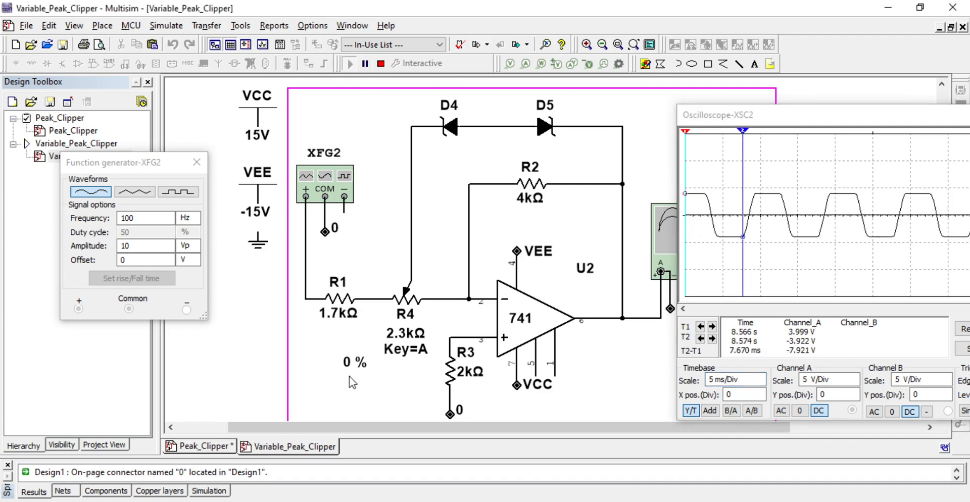
{"action": "mouse_move", "coordinate": [352, 384]}
{"action": "left_click_drag", "start_coordinate": [348, 378], "coordinate": [380, 378]}
{"action": "left_click", "coordinate": [365, 64]}
Step: Measure the negative clipping level at the 100 % setting with the XSC2 cursor and shift the oscilloscope window farther from the circuit
{"action": "left_click", "coordinate": [744, 135]}
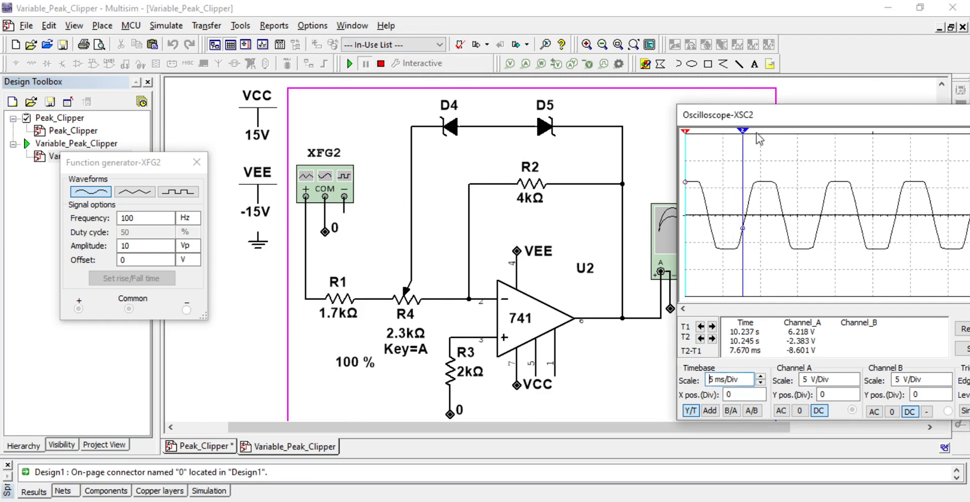
{"action": "left_click_drag", "start_coordinate": [745, 133], "coordinate": [803, 157]}
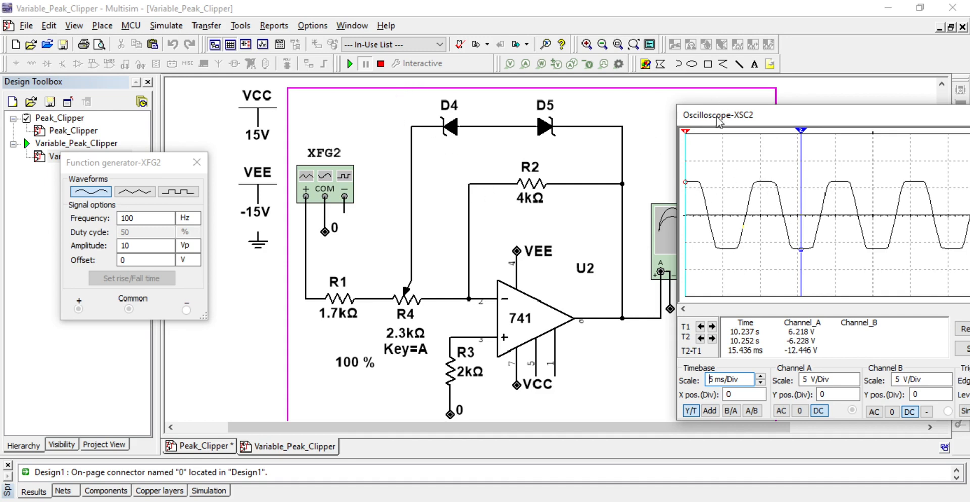
{"action": "left_click_drag", "start_coordinate": [719, 121], "coordinate": [734, 114]}
{"action": "mouse_move", "coordinate": [396, 331]}
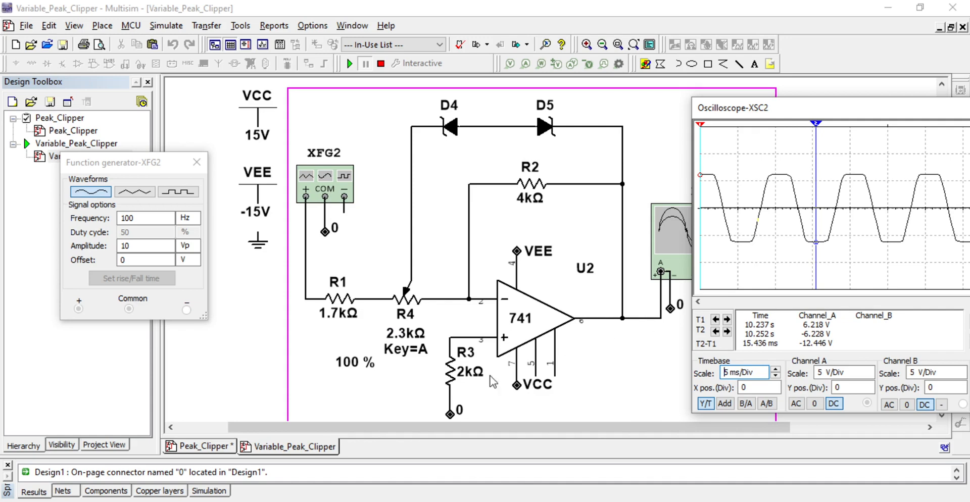
Step: Switch to the PowerPoint slide show with the peak clipper analysis and advance to the next slide
{"action": "mouse_move", "coordinate": [343, 500]}
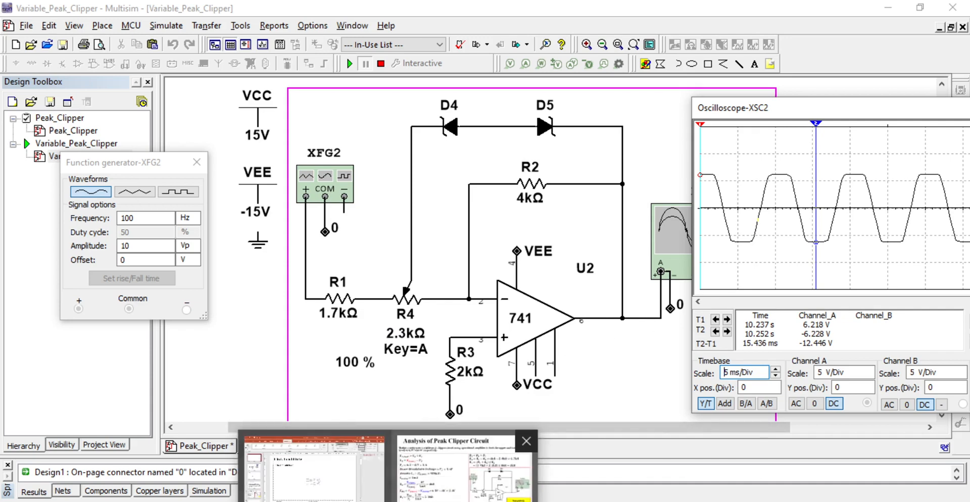
{"action": "left_click", "coordinate": [343, 485]}
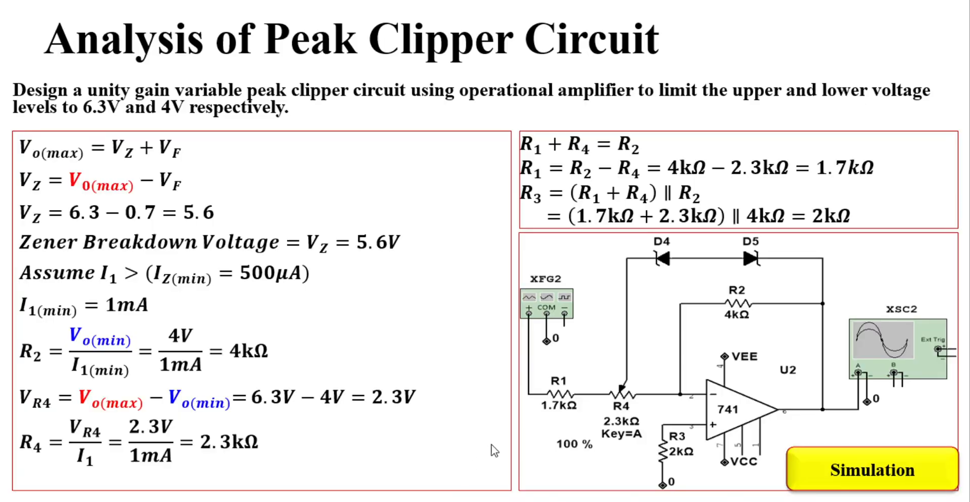
{"action": "left_click", "coordinate": [451, 404]}
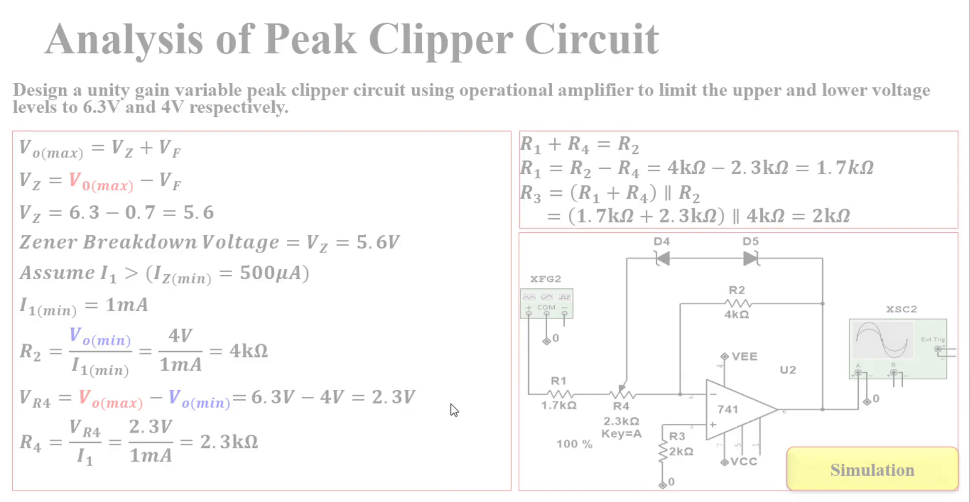